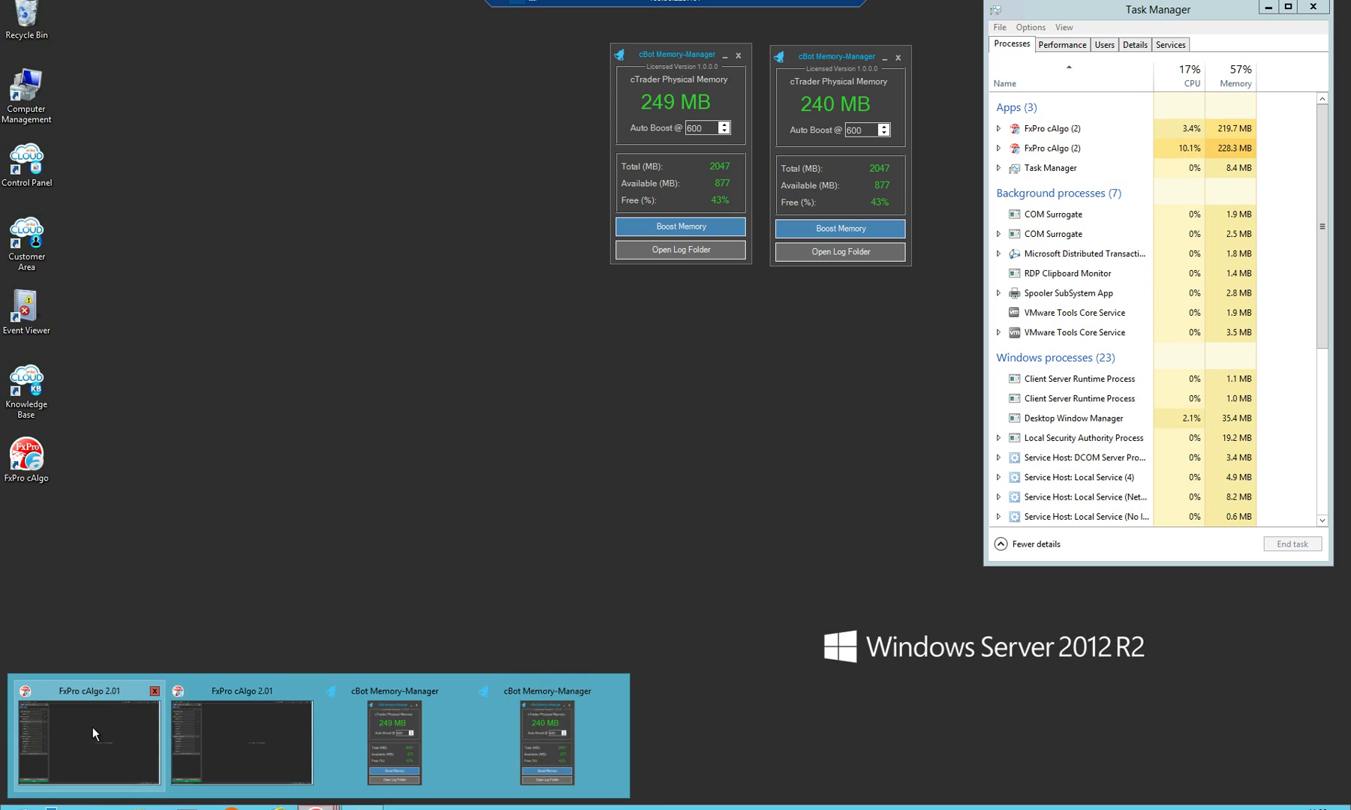
# Review the running bots in both cAlgo instances, then minimize cAlgo to show Task Manager
pyautogui.click(92, 727)
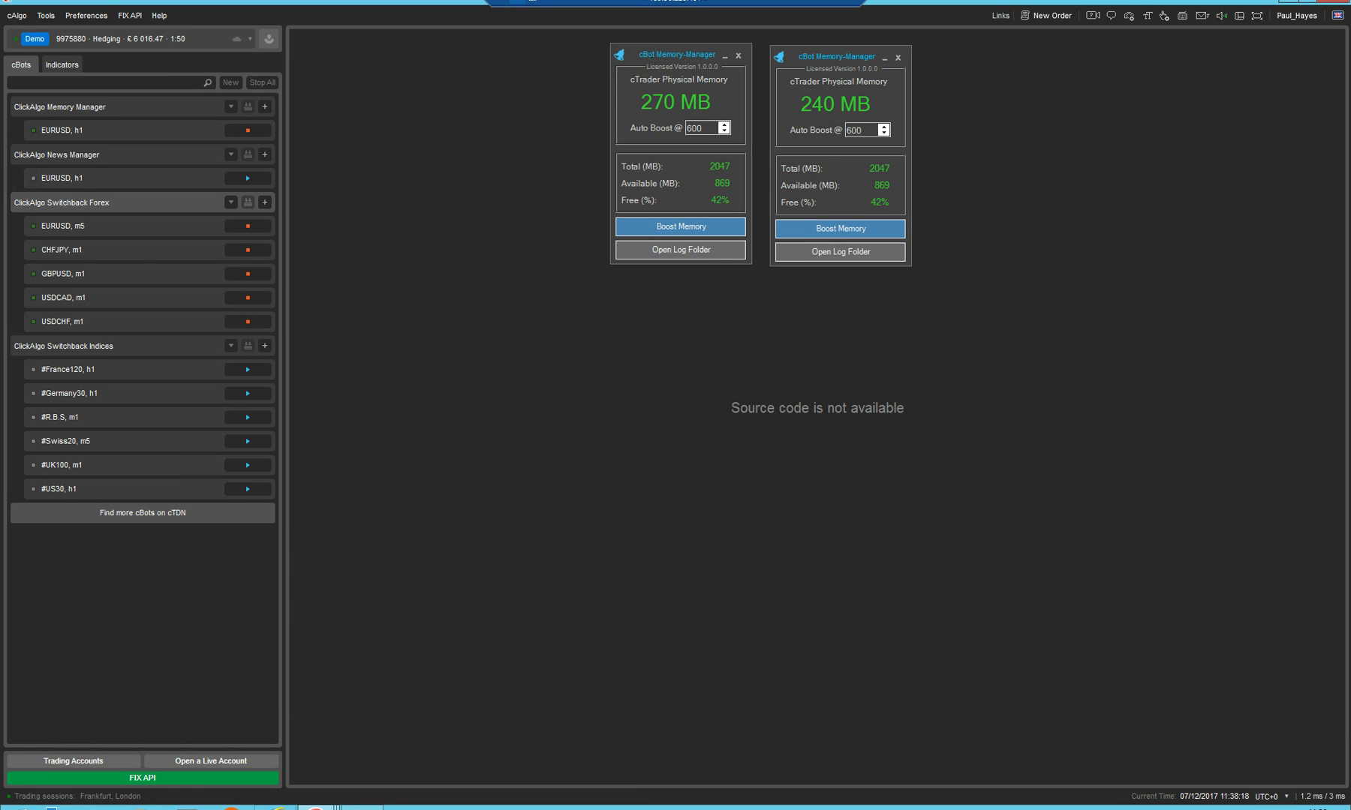
pyautogui.click(286, 766)
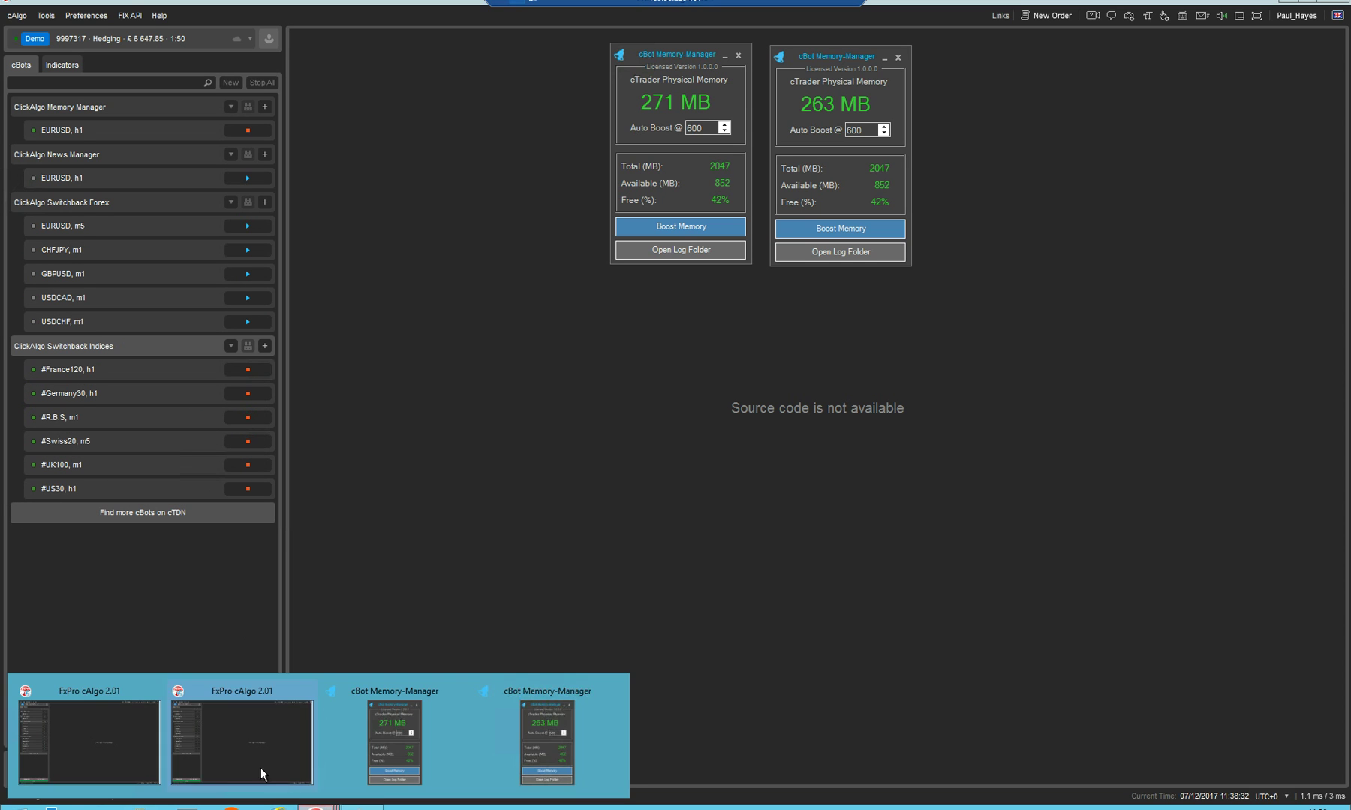
pyautogui.click(229, 754)
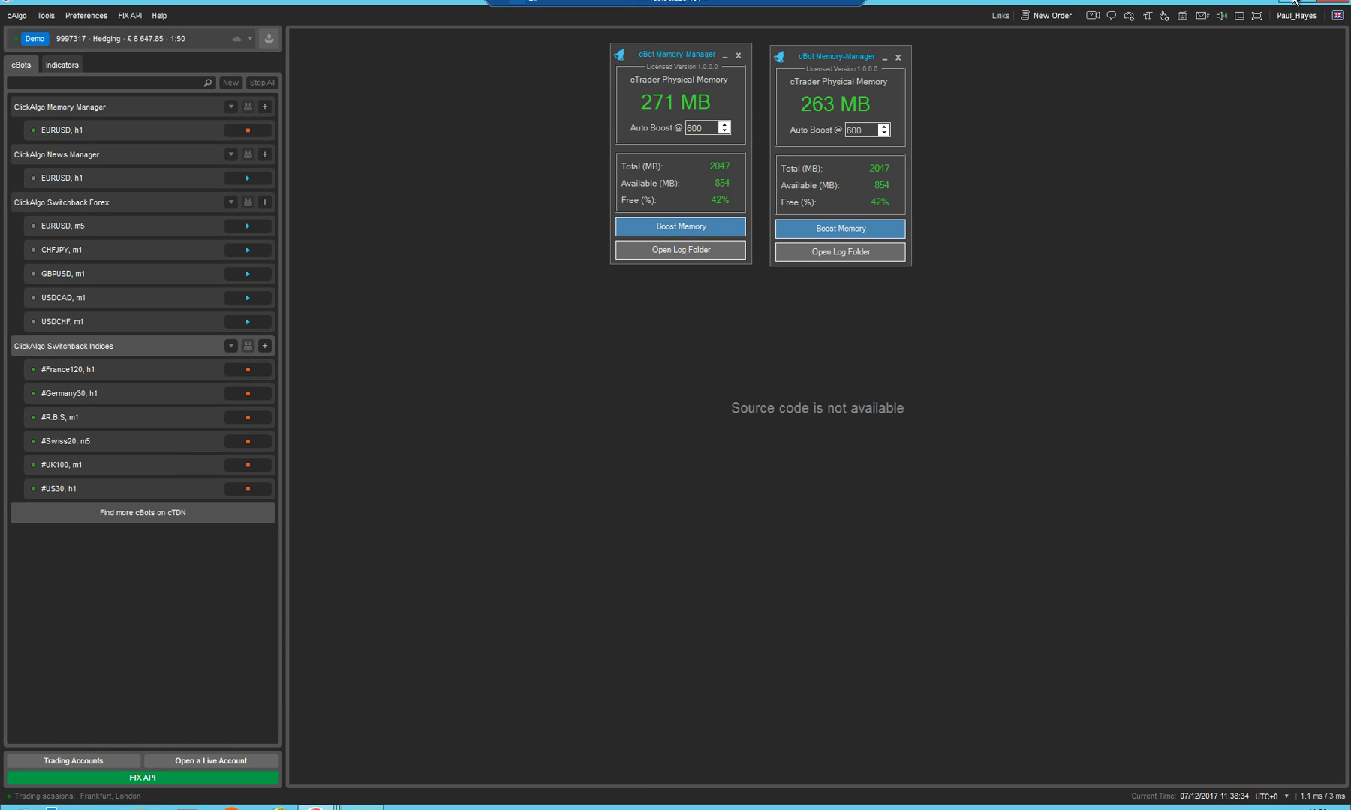
pyautogui.click(1291, 1)
pyautogui.click(1291, 2)
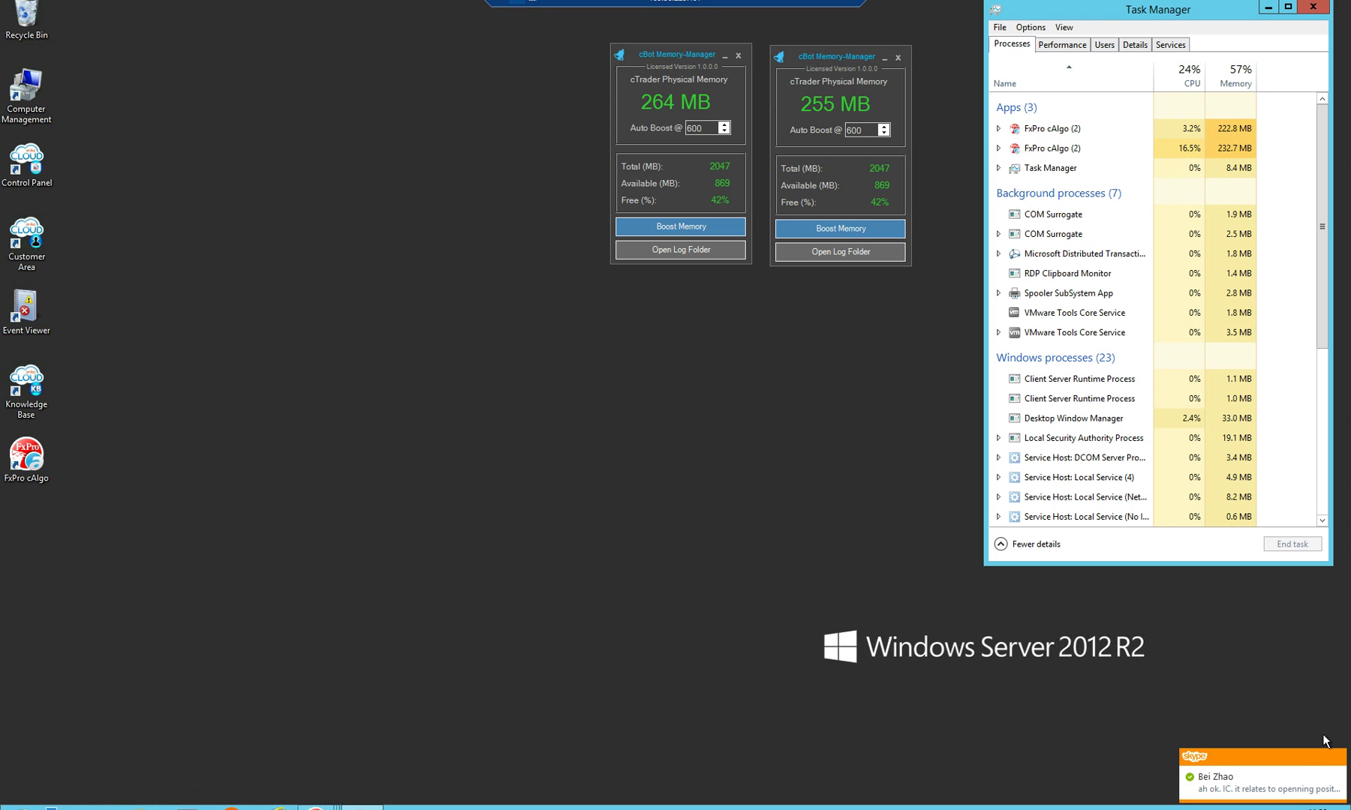
pyautogui.click(1338, 760)
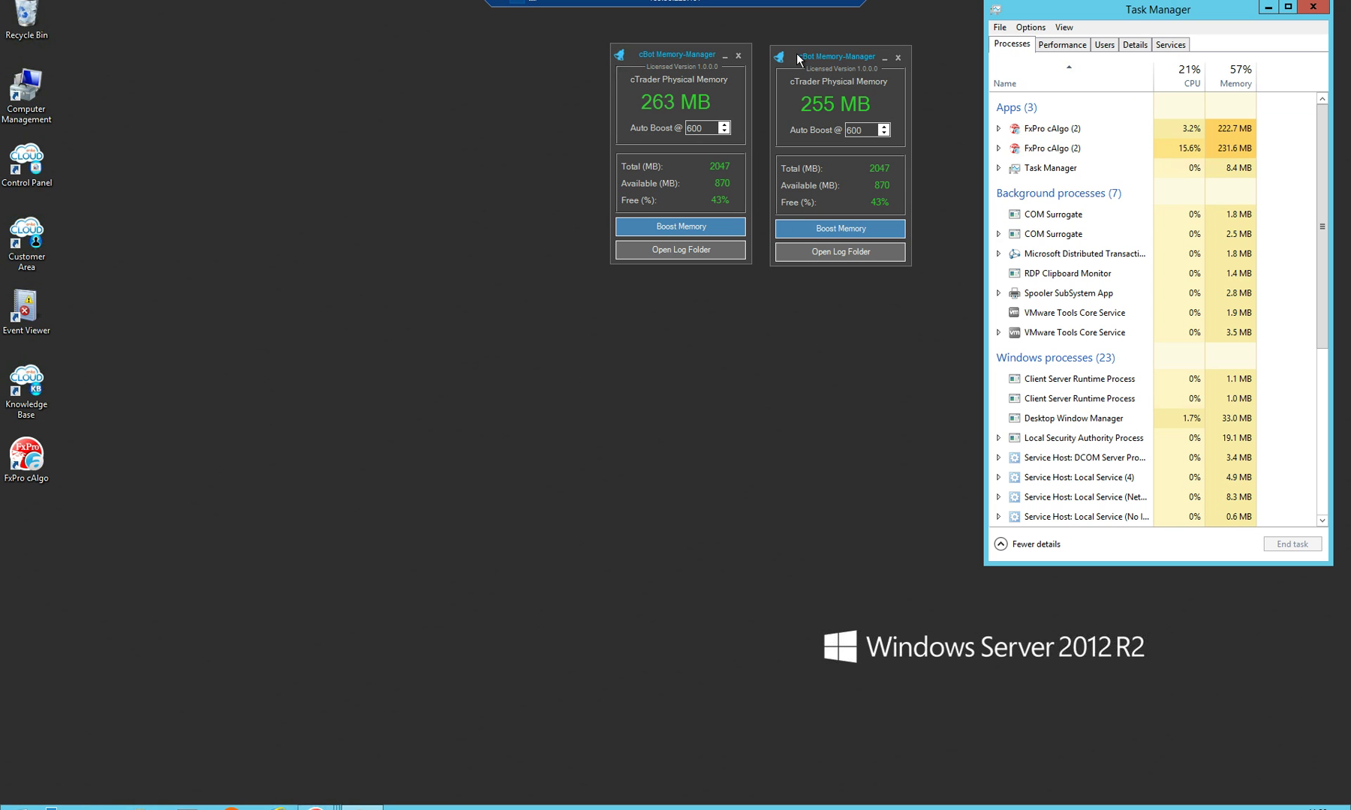
pyautogui.moveTo(284, 803)
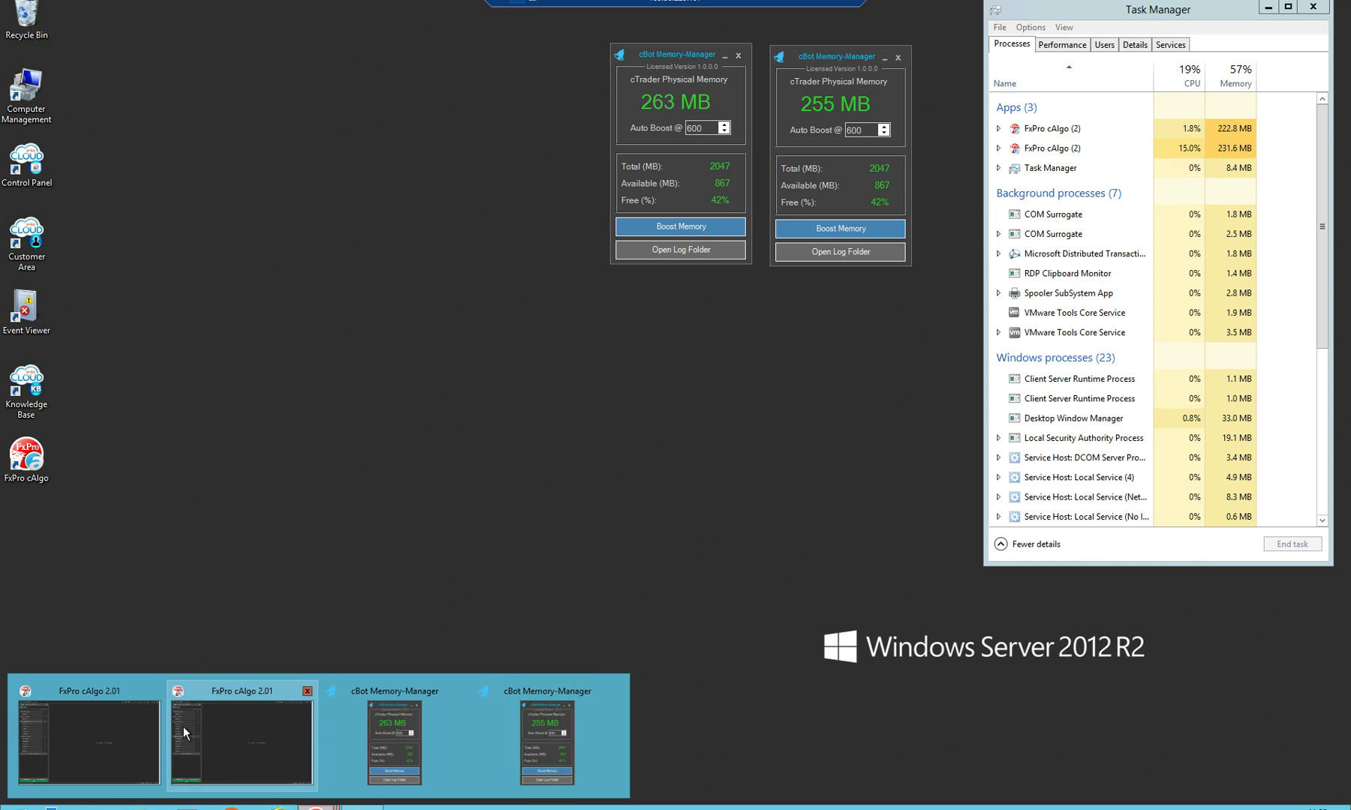
# Check the first cAlgo instance, then hide it and show Task Manager's Performance memory graph
pyautogui.click(120, 724)
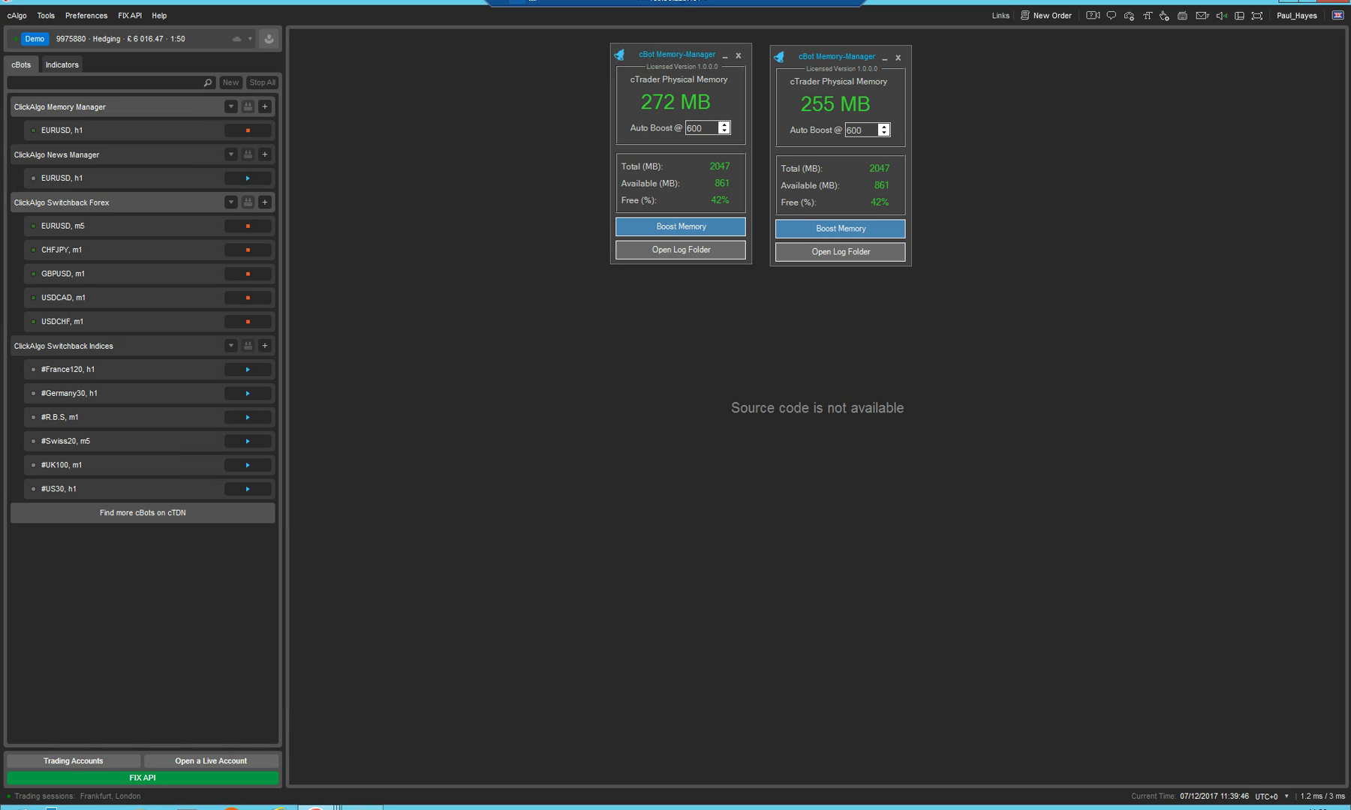
pyautogui.click(1293, 3)
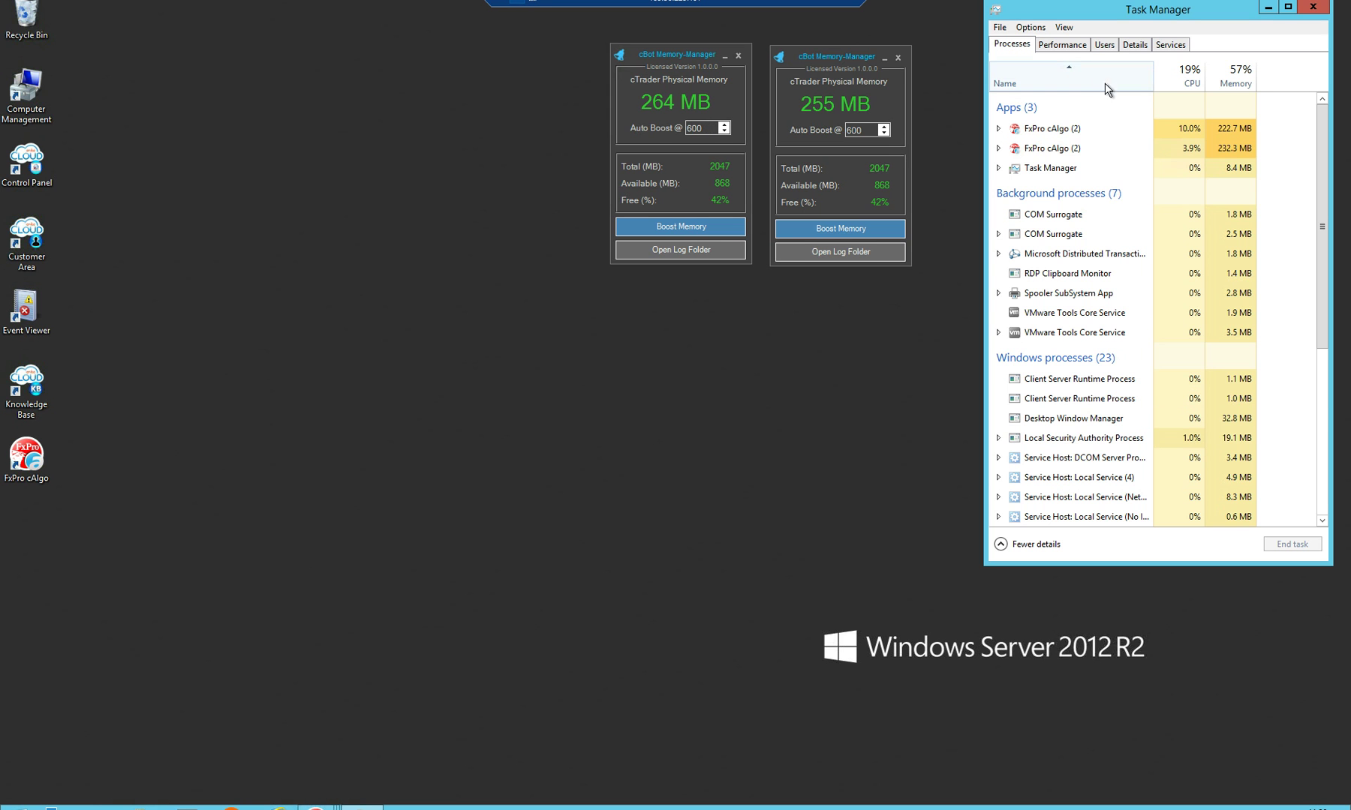
pyautogui.click(1072, 46)
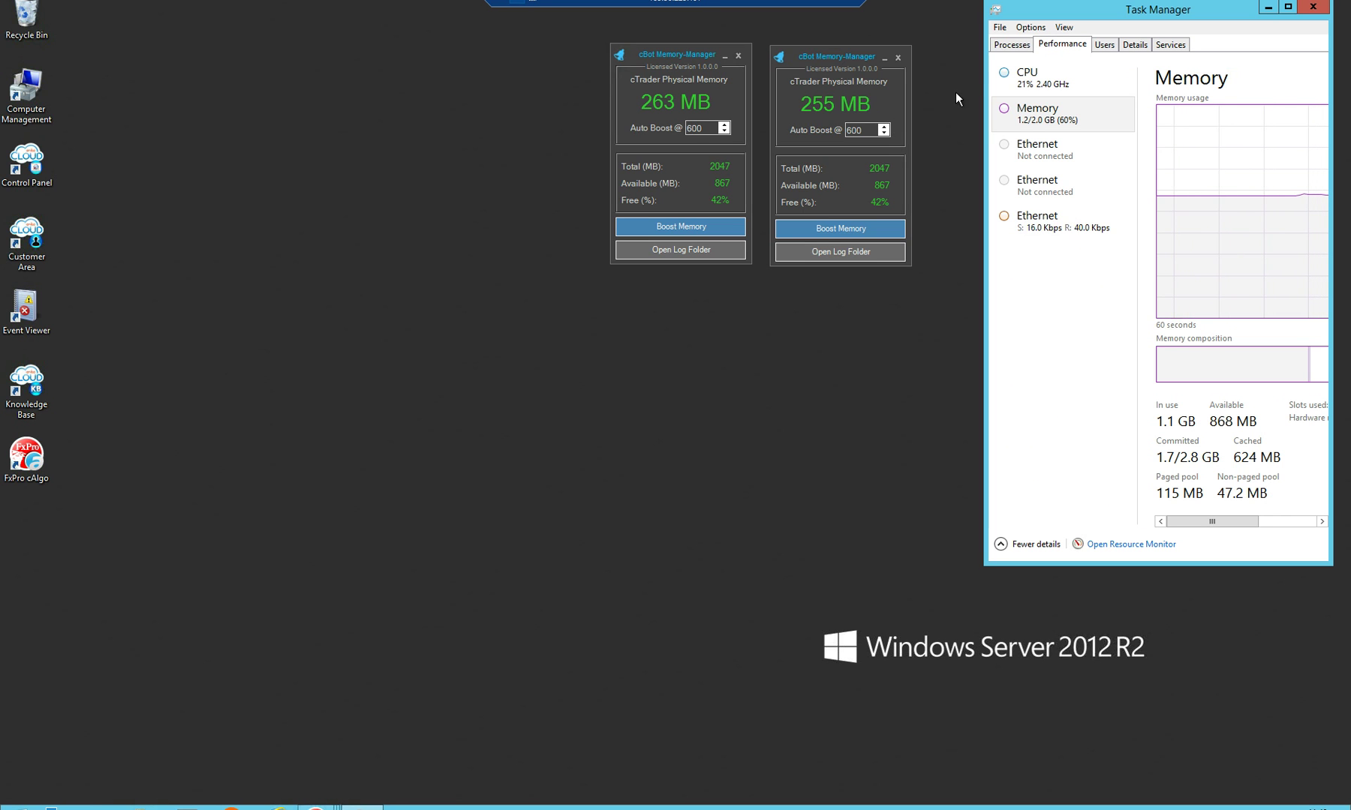
# Return Task Manager to the Processes list showing both FxPro cAlgo processes' memory
pyautogui.click(1010, 45)
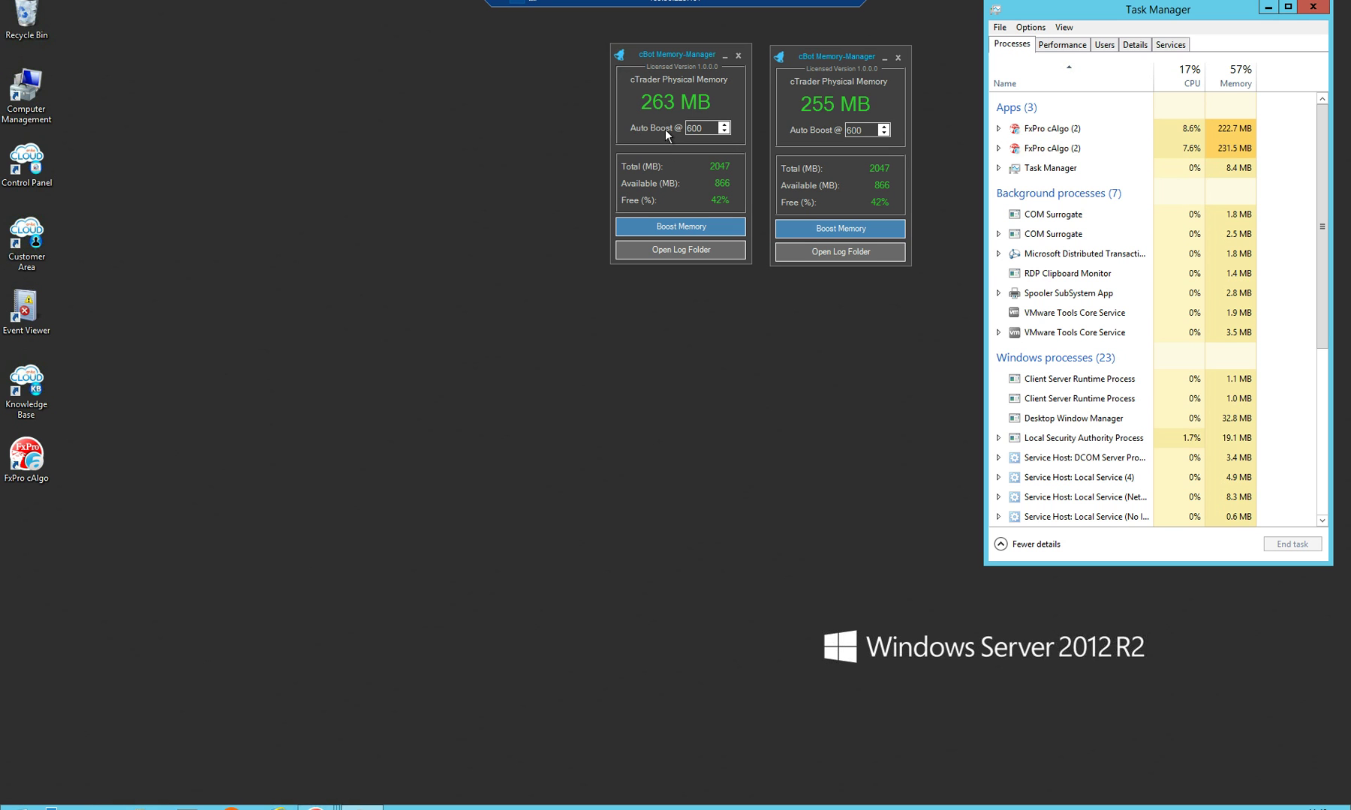
# In the first cAlgo instance, view the EURUSD, m5 bot's settings and chart, then collapse Switchback Forex
pyautogui.click(316, 806)
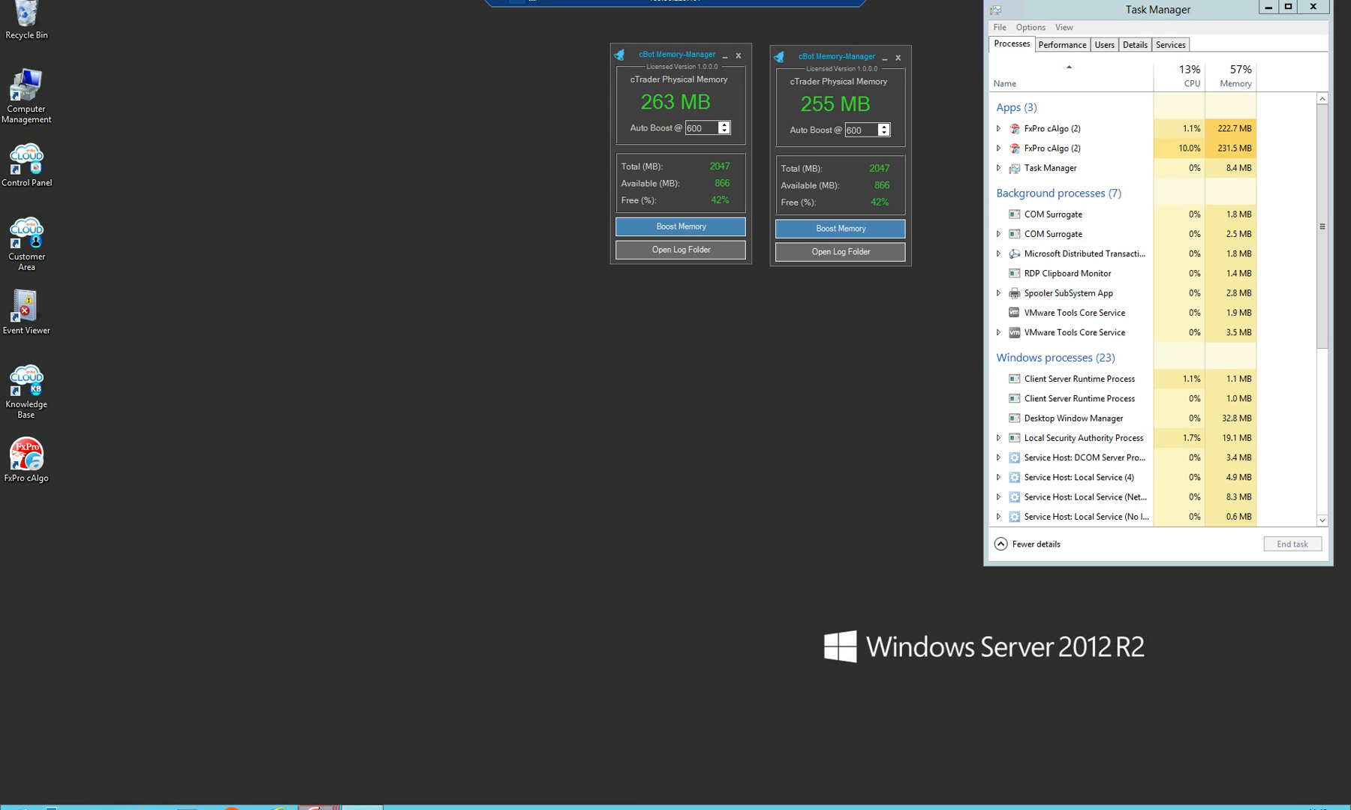
pyautogui.click(141, 707)
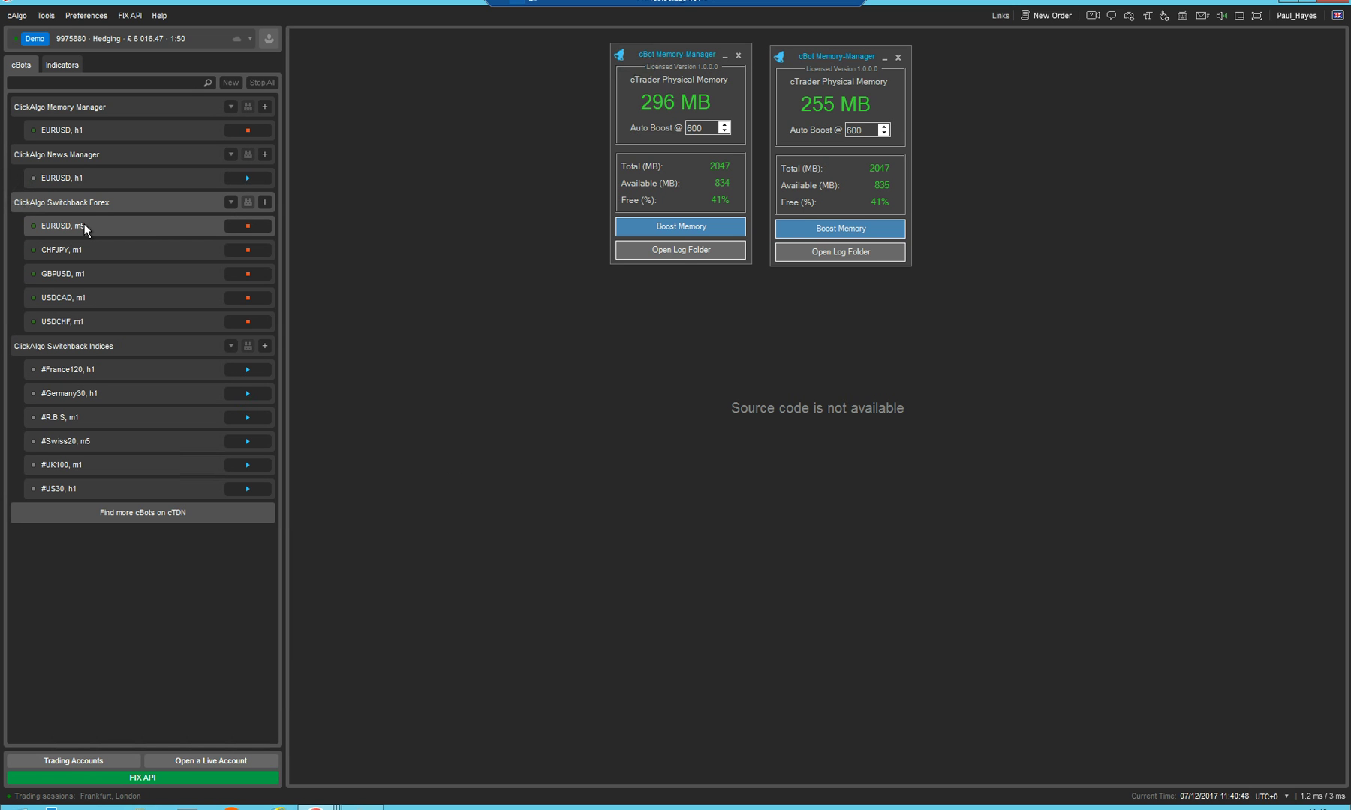
pyautogui.click(84, 225)
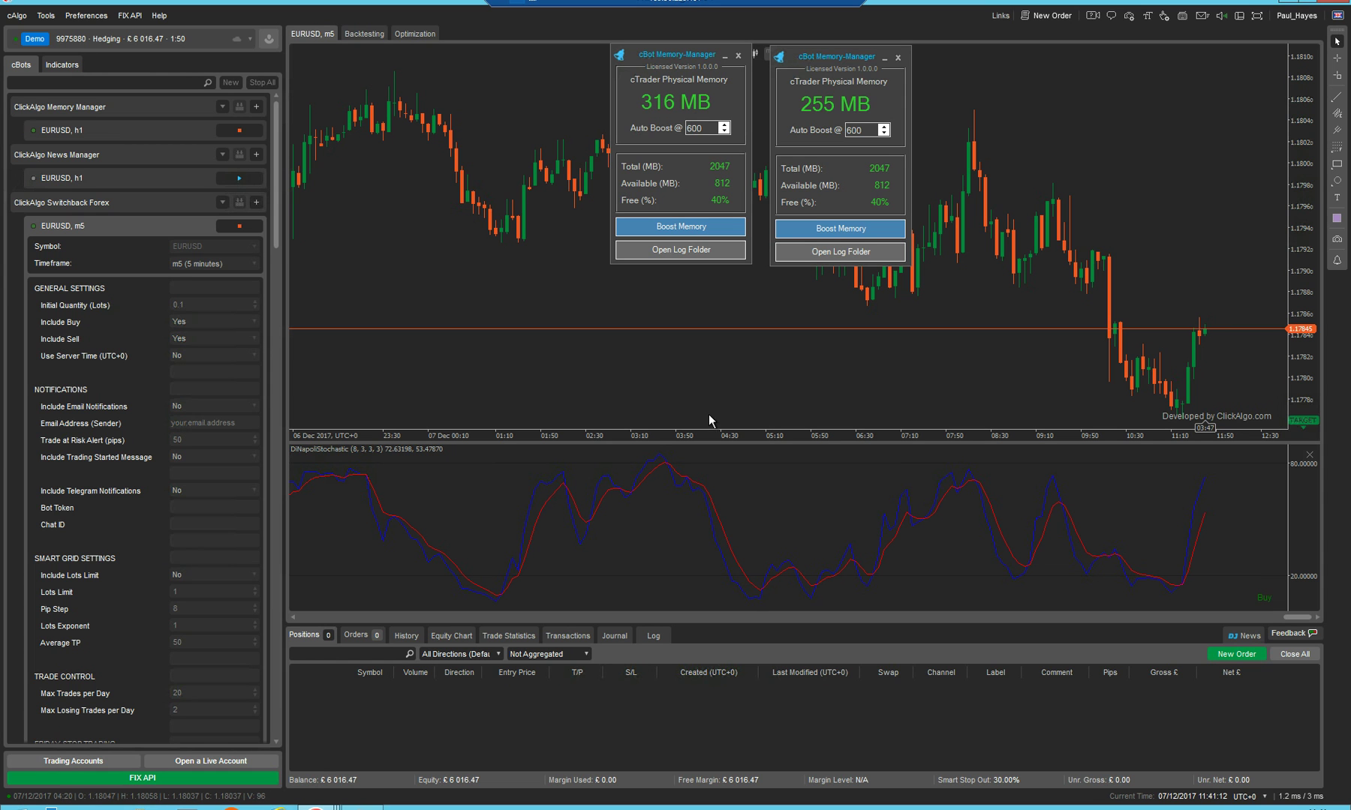
pyautogui.click(74, 203)
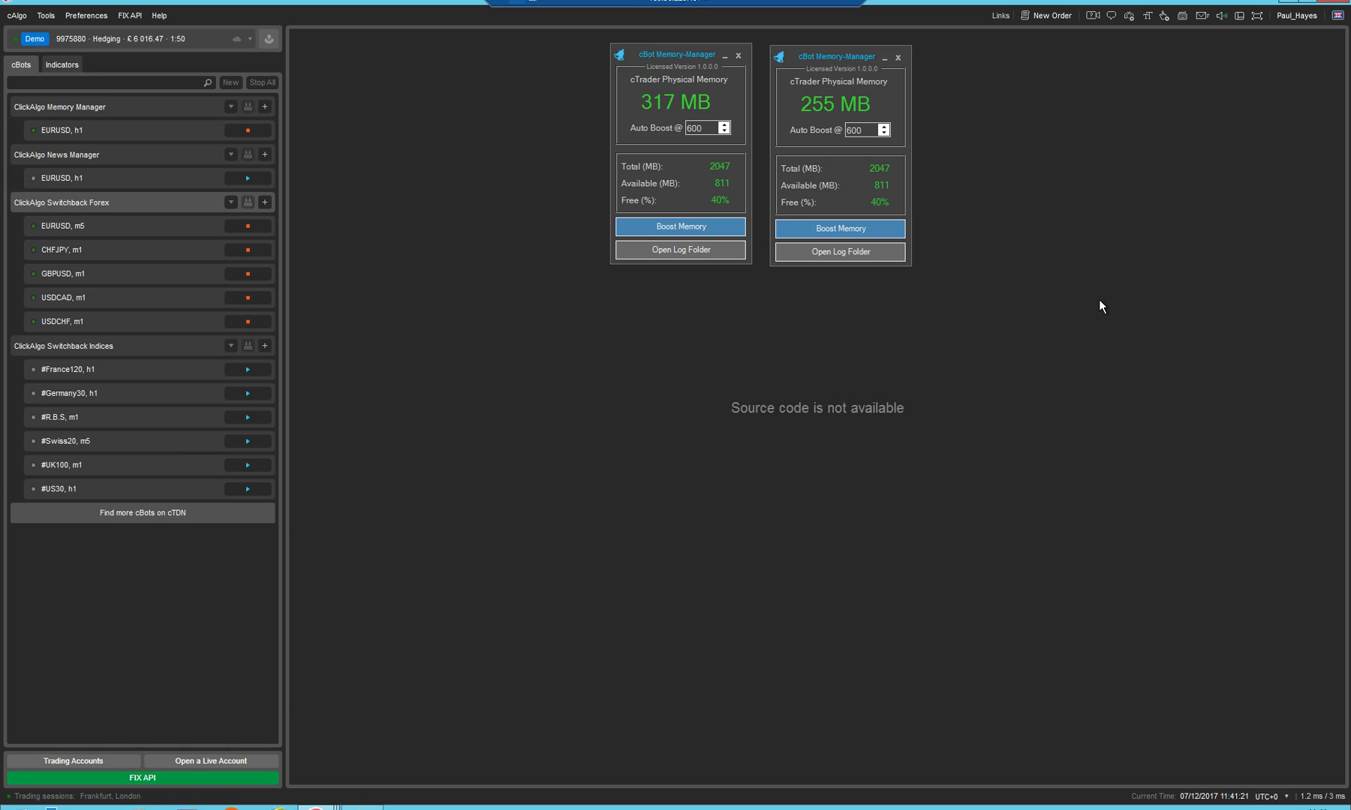
# Switch to the second cAlgo instance and view the #France120, h1 bot's settings and chart
pyautogui.click(1293, 2)
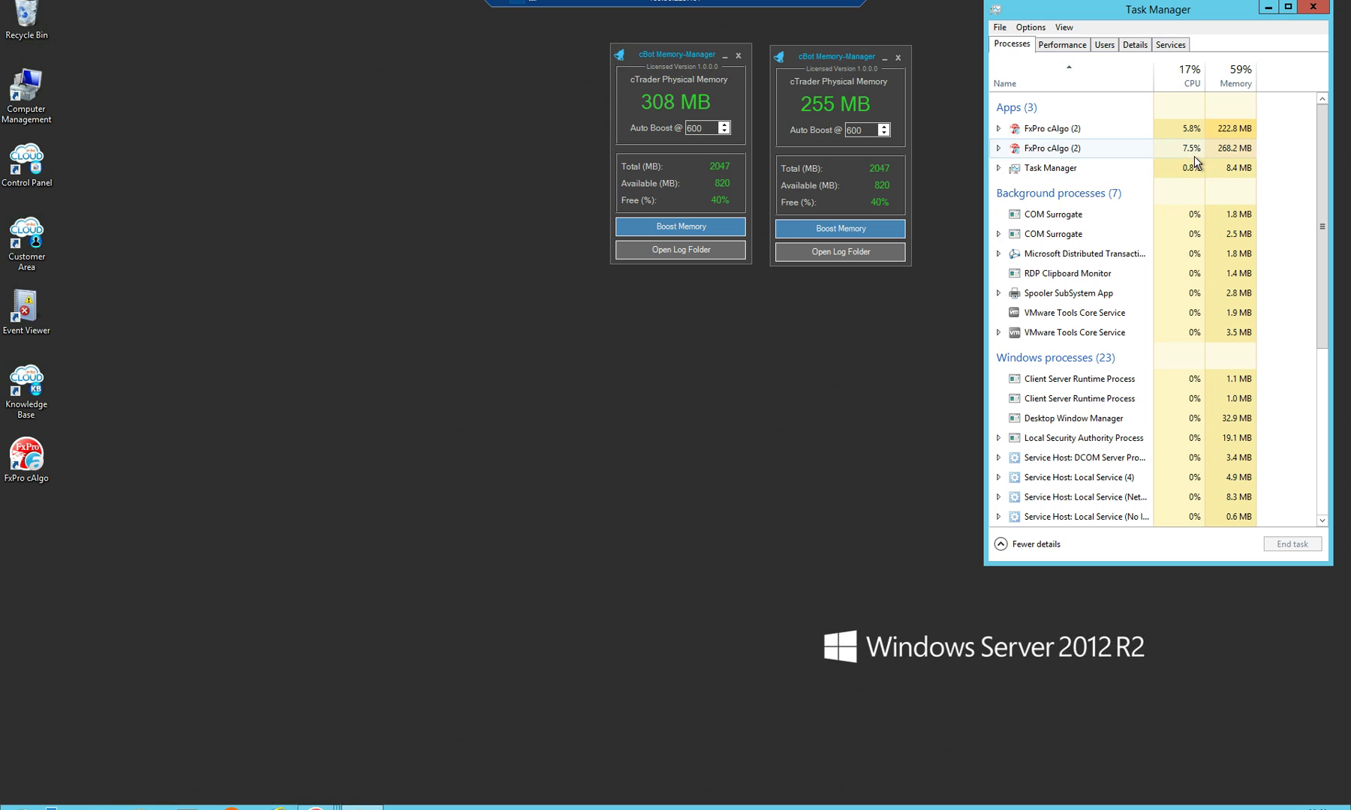
pyautogui.moveTo(315, 806)
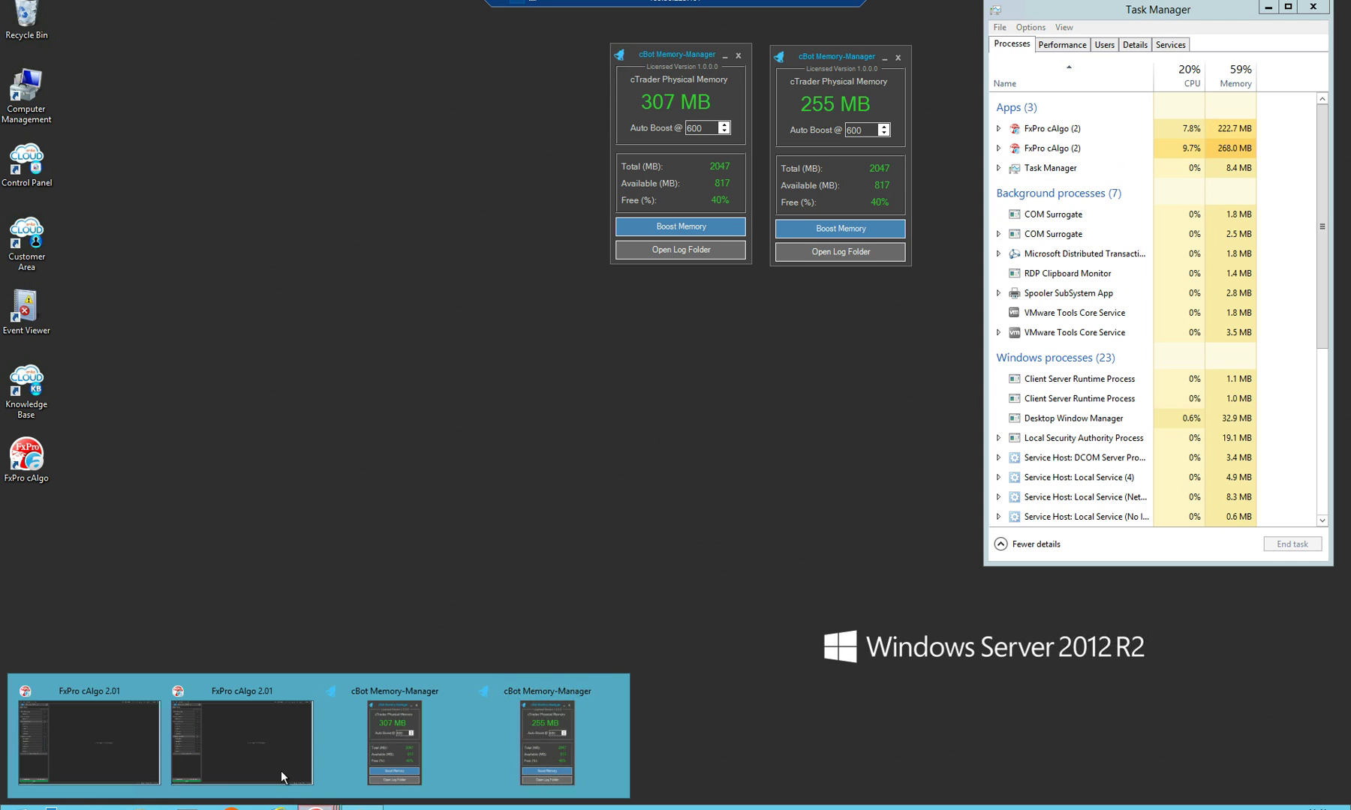
pyautogui.click(221, 748)
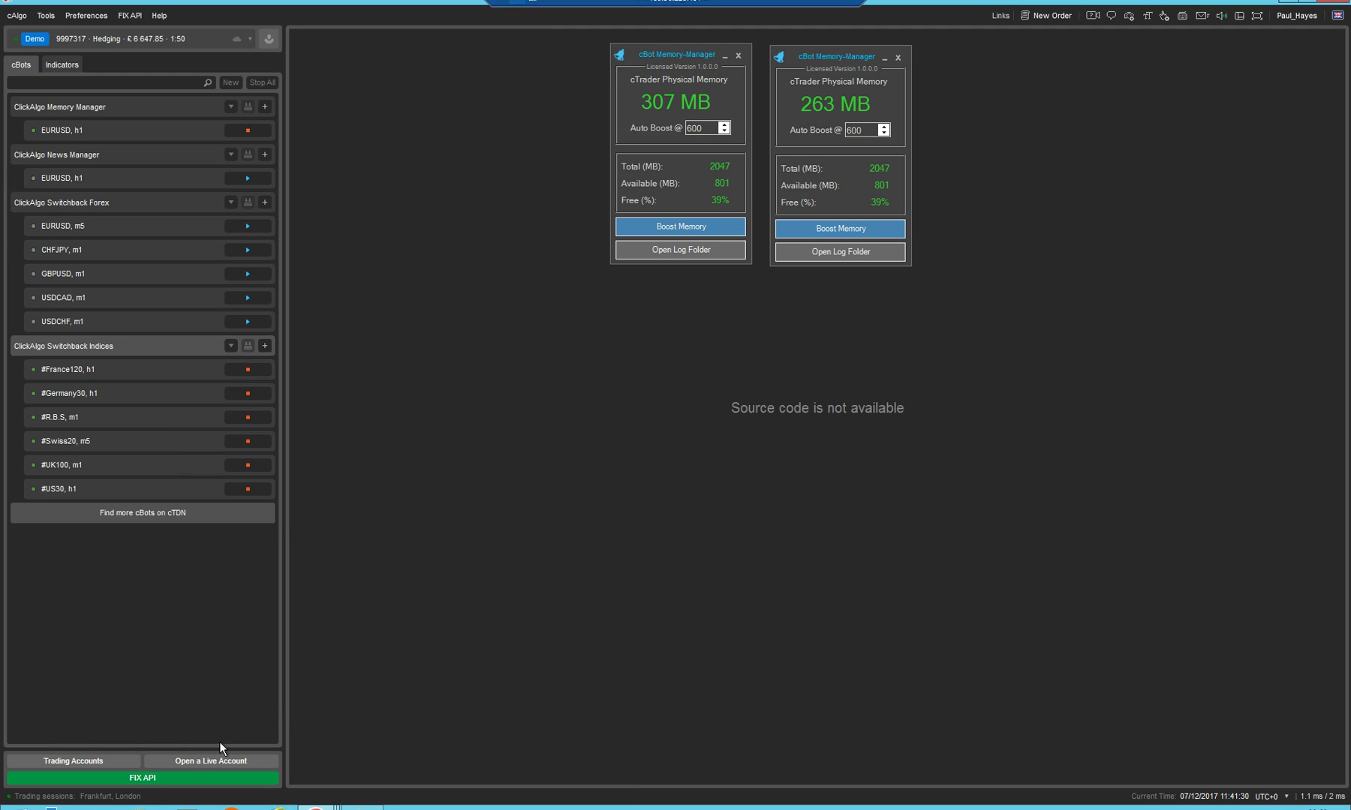
pyautogui.click(126, 367)
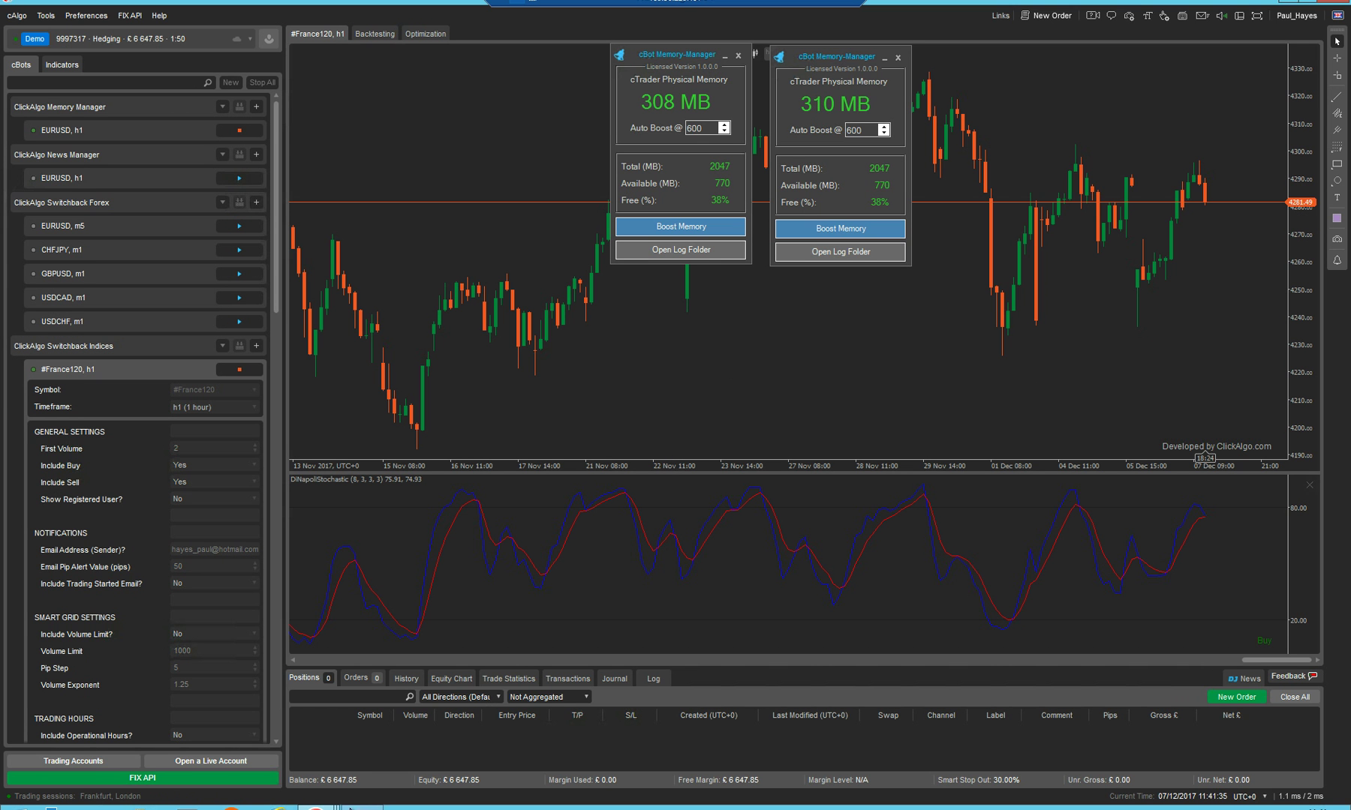
# Compare memory use in Task Manager, then collapse Switchback Indices back to the bot list
pyautogui.click(338, 807)
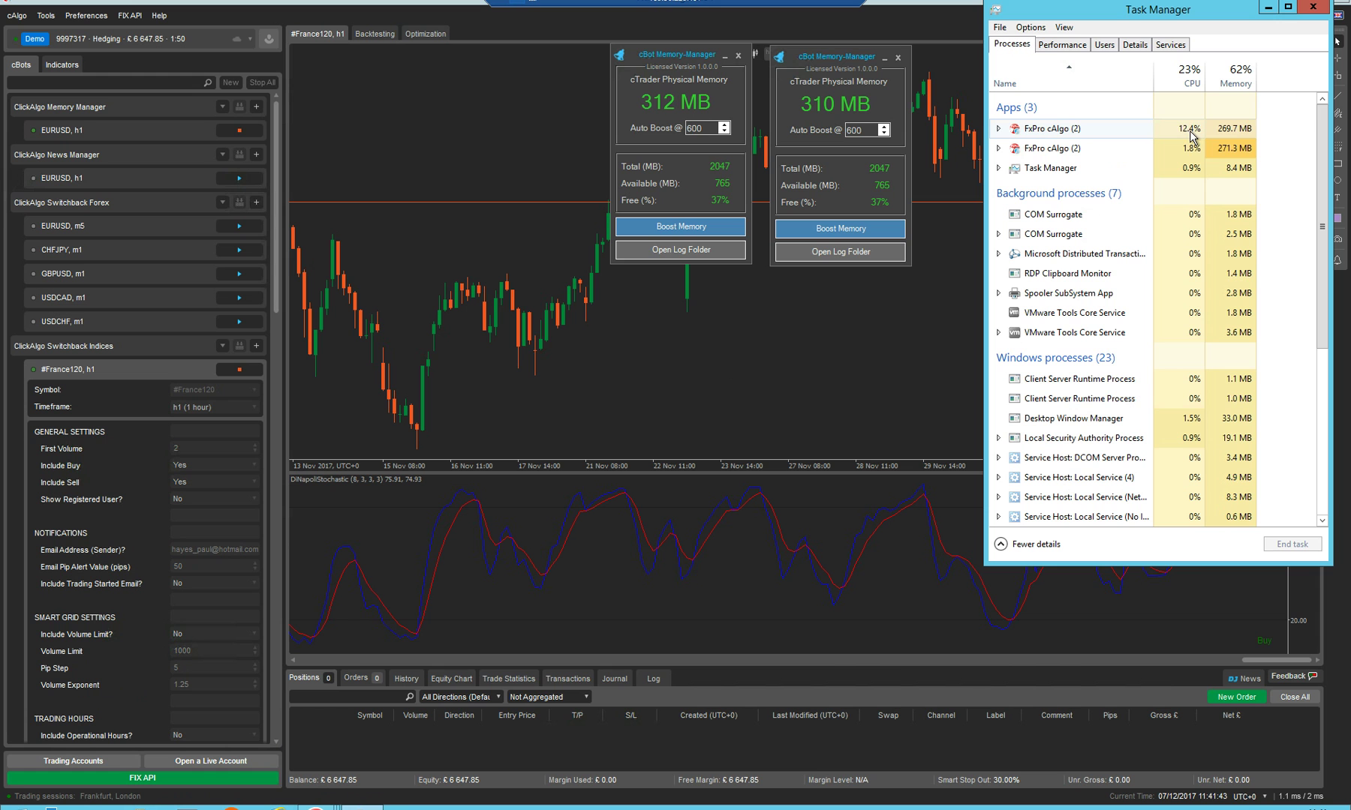
pyautogui.click(604, 376)
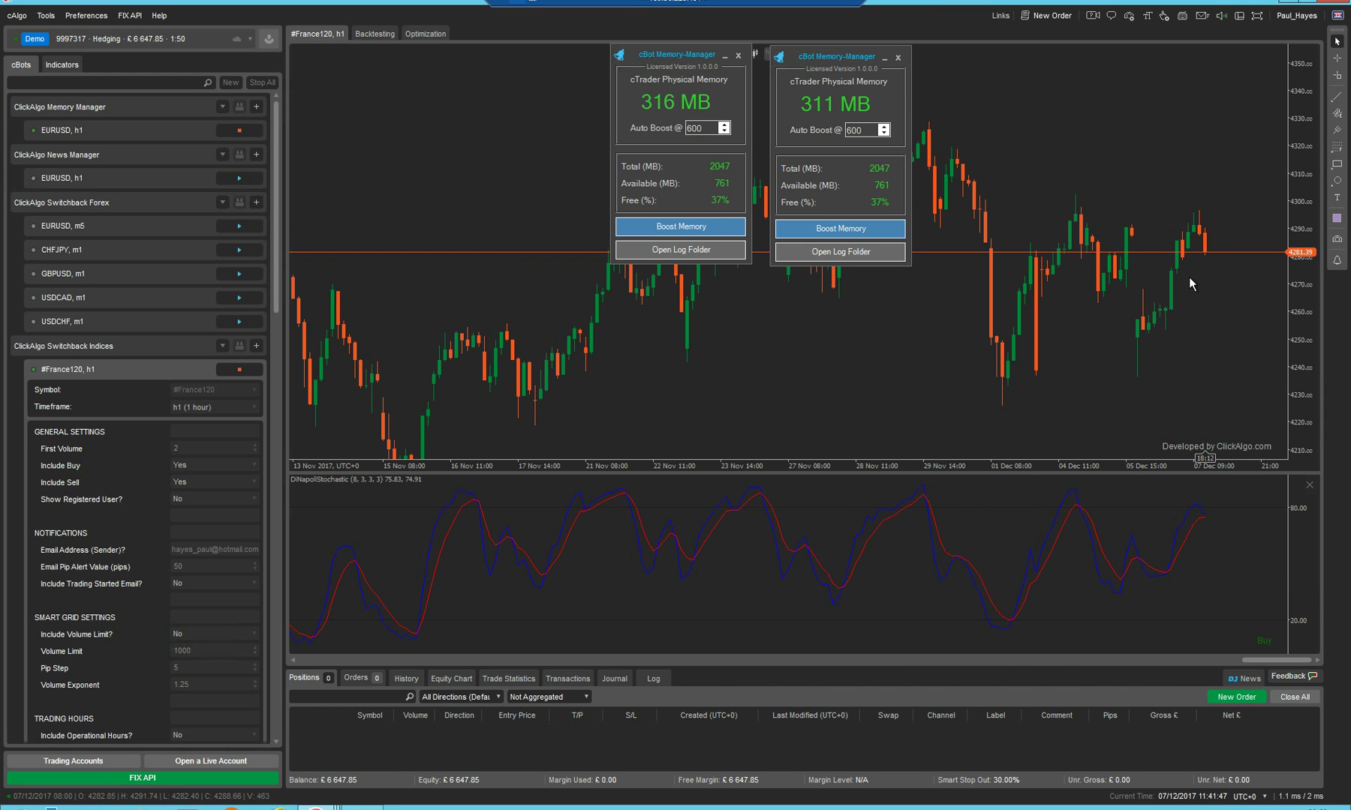
pyautogui.click(90, 347)
# Switch to the other cAlgo instance and view its EURUSD, m5 bot's settings and chart
pyautogui.moveTo(316, 807)
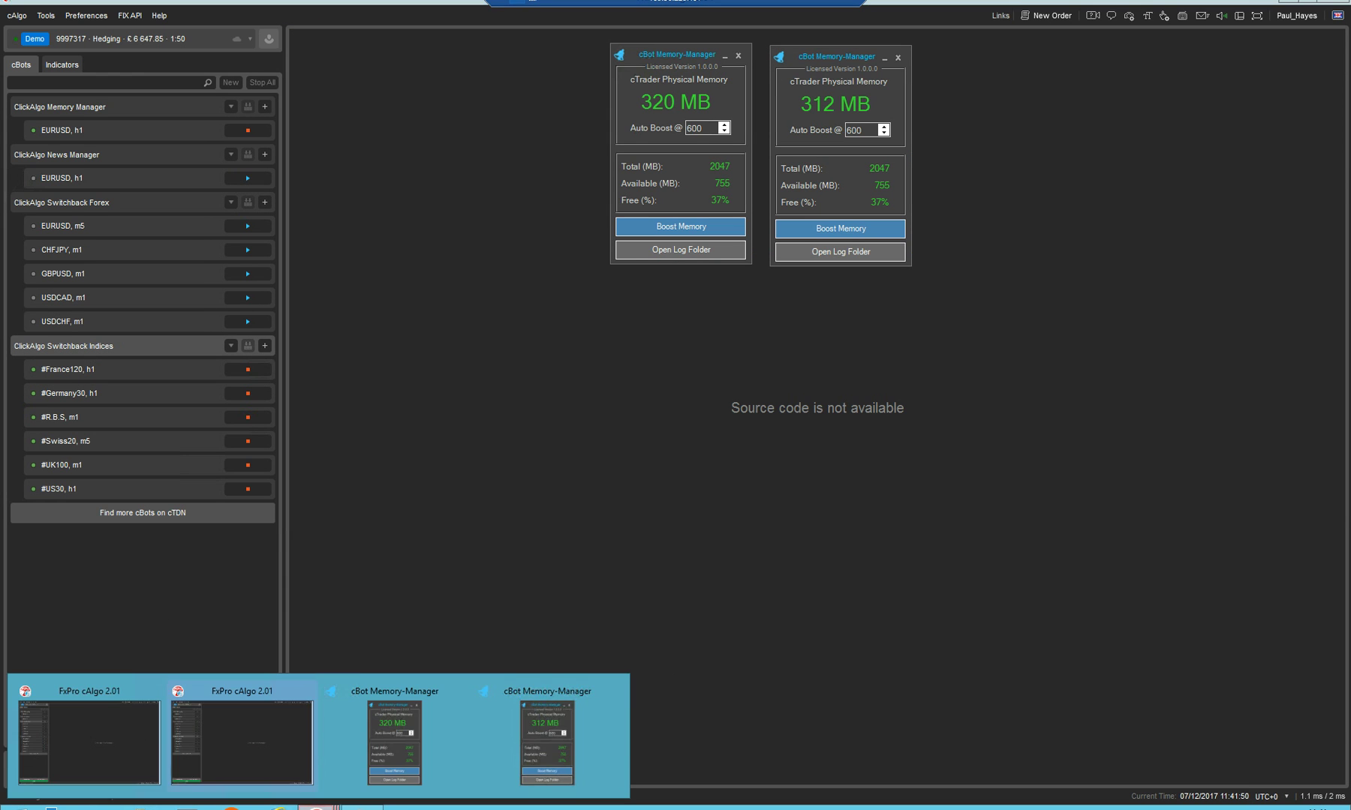
pyautogui.click(100, 700)
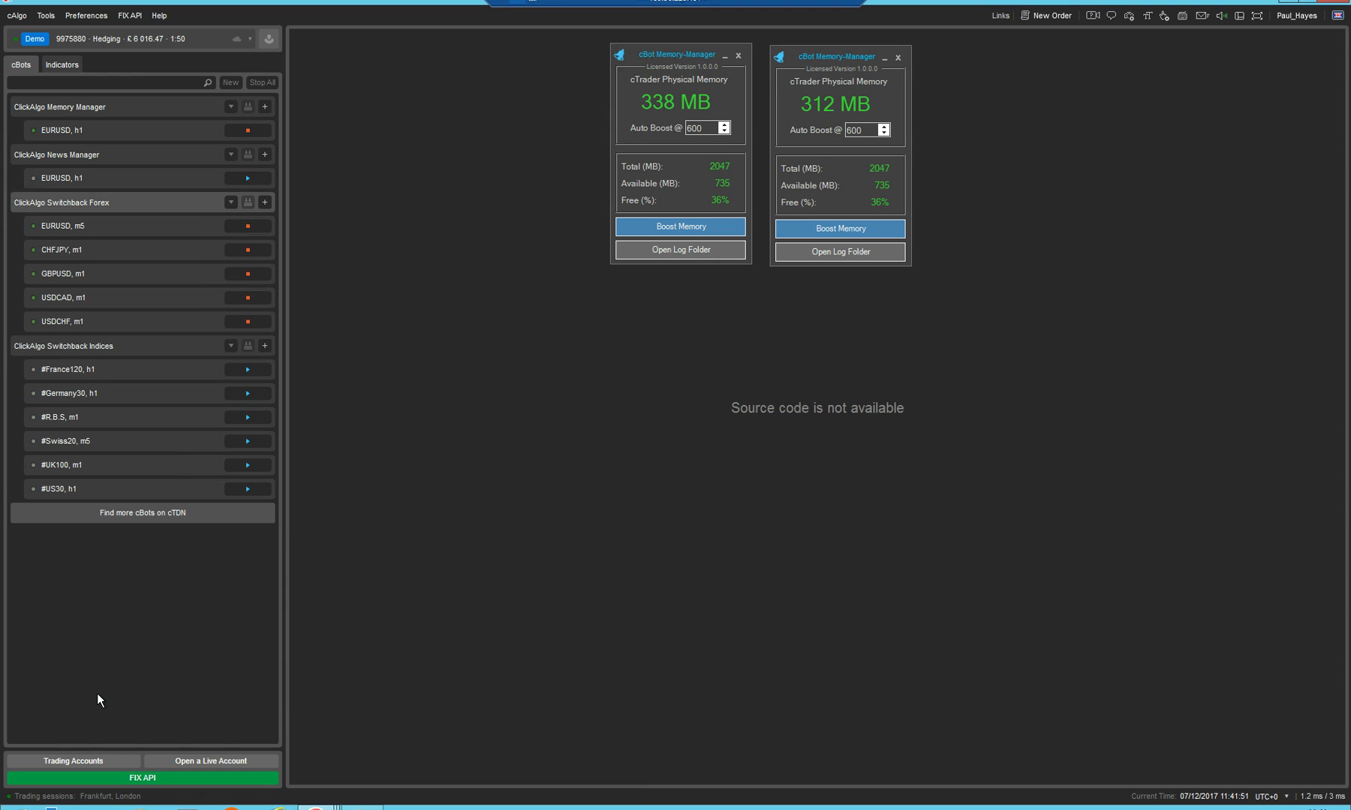
pyautogui.click(84, 226)
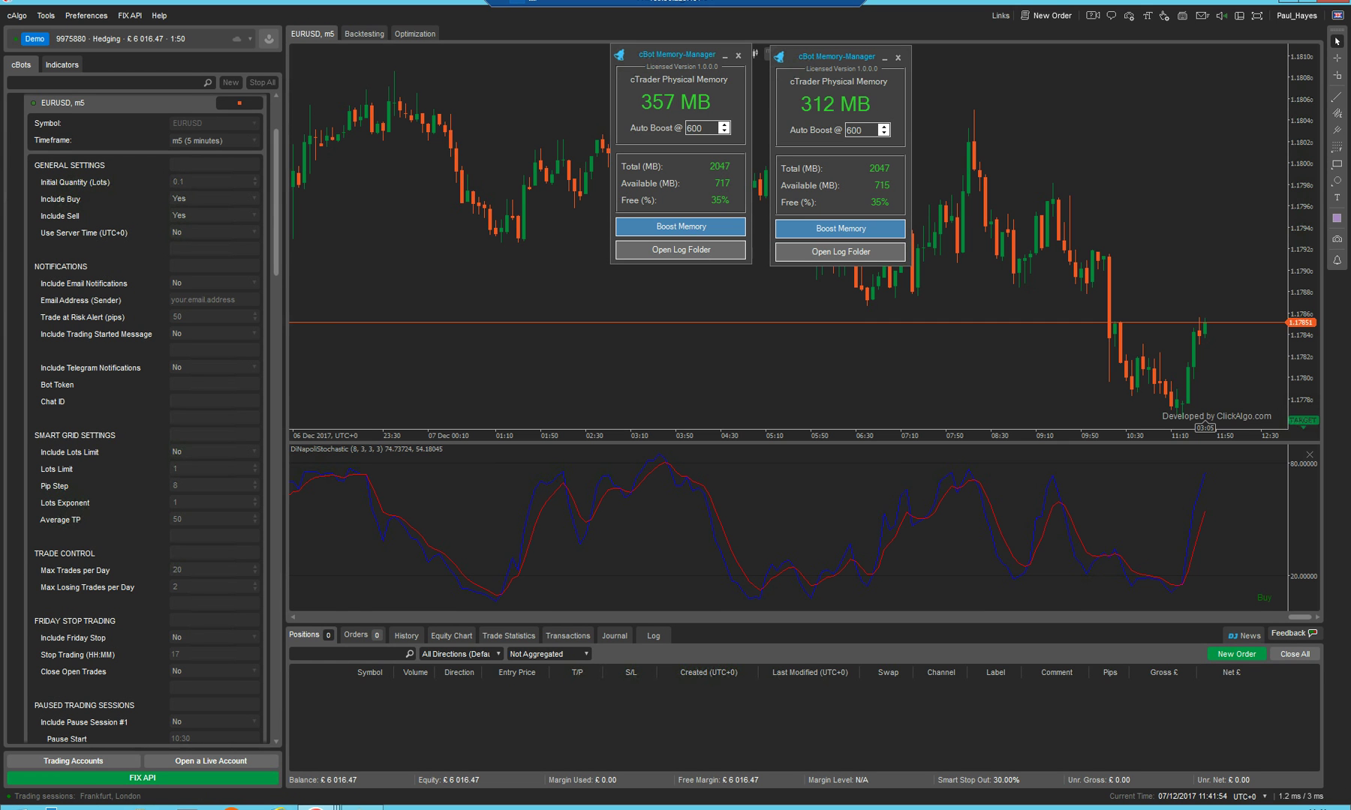
# Check memory in Task Manager, collapse Switchback Forex, and minimize this cAlgo instance
pyautogui.hotkey('ctrl', 'shift', 'Escape')
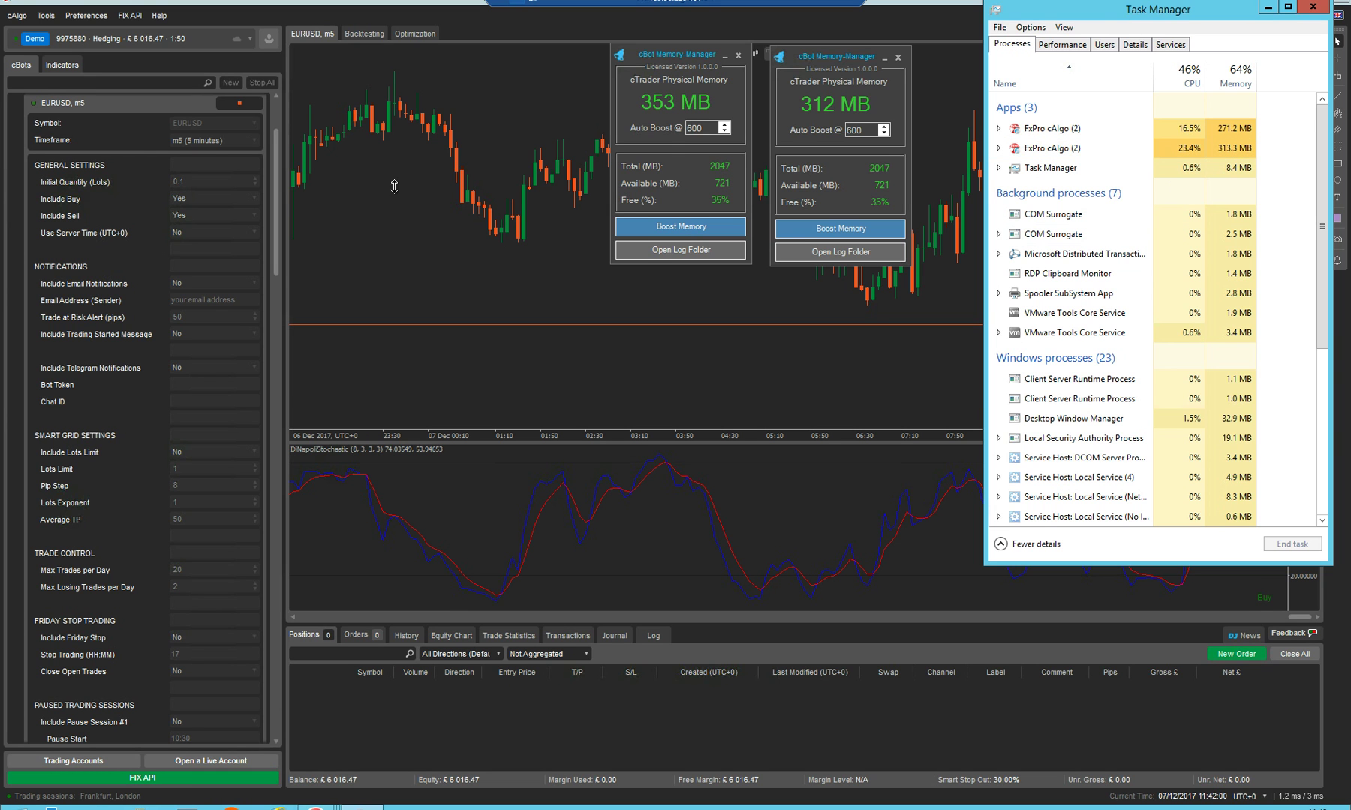
pyautogui.click(267, 165)
pyautogui.scroll(3, 96, 183)
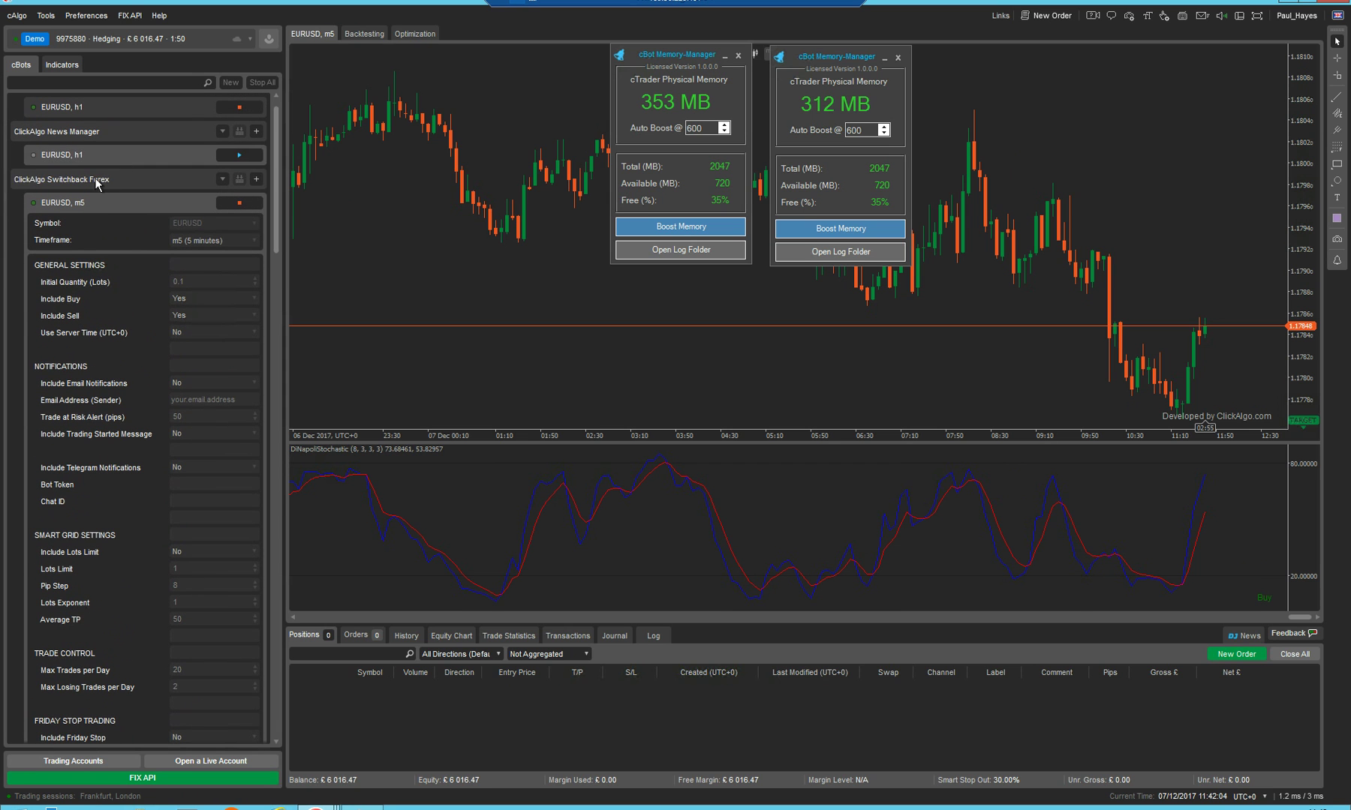
pyautogui.click(96, 183)
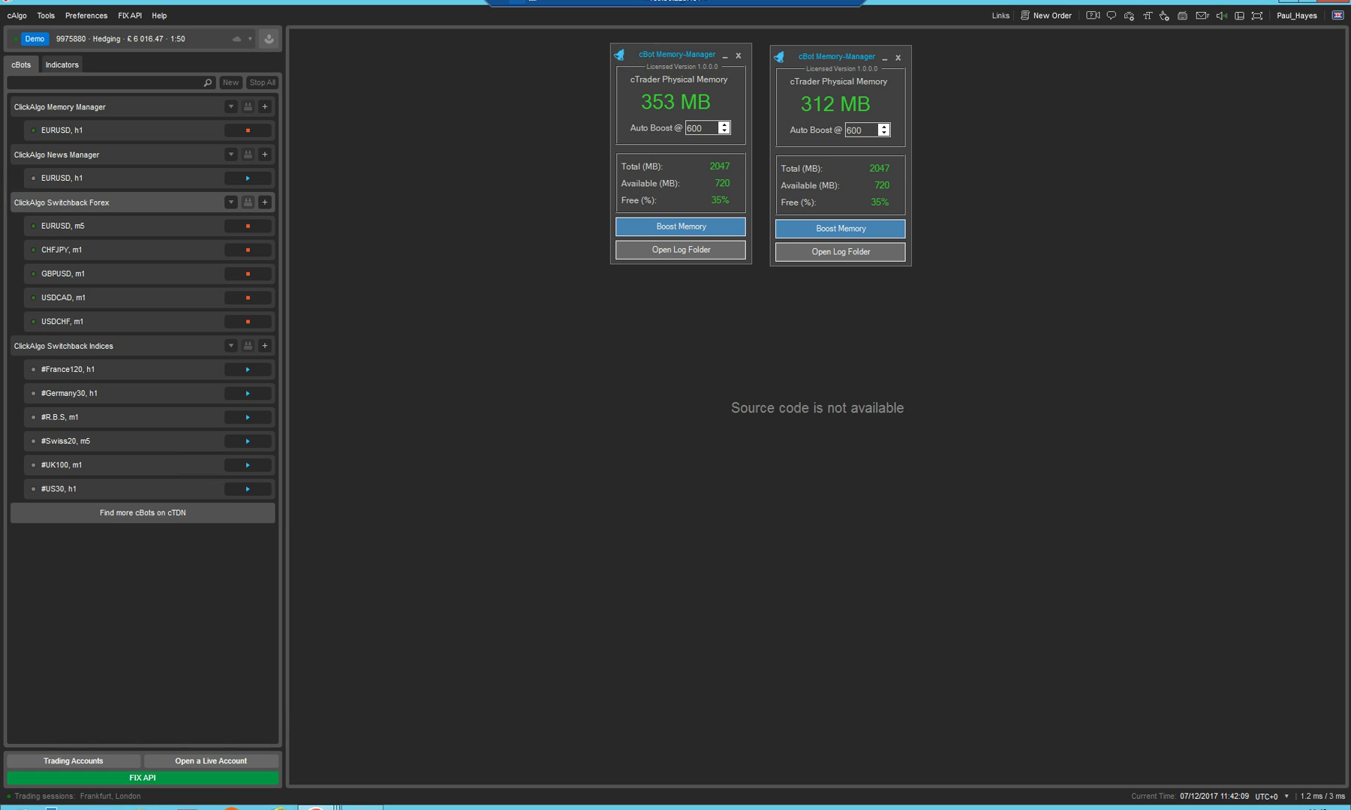
pyautogui.click(1293, 4)
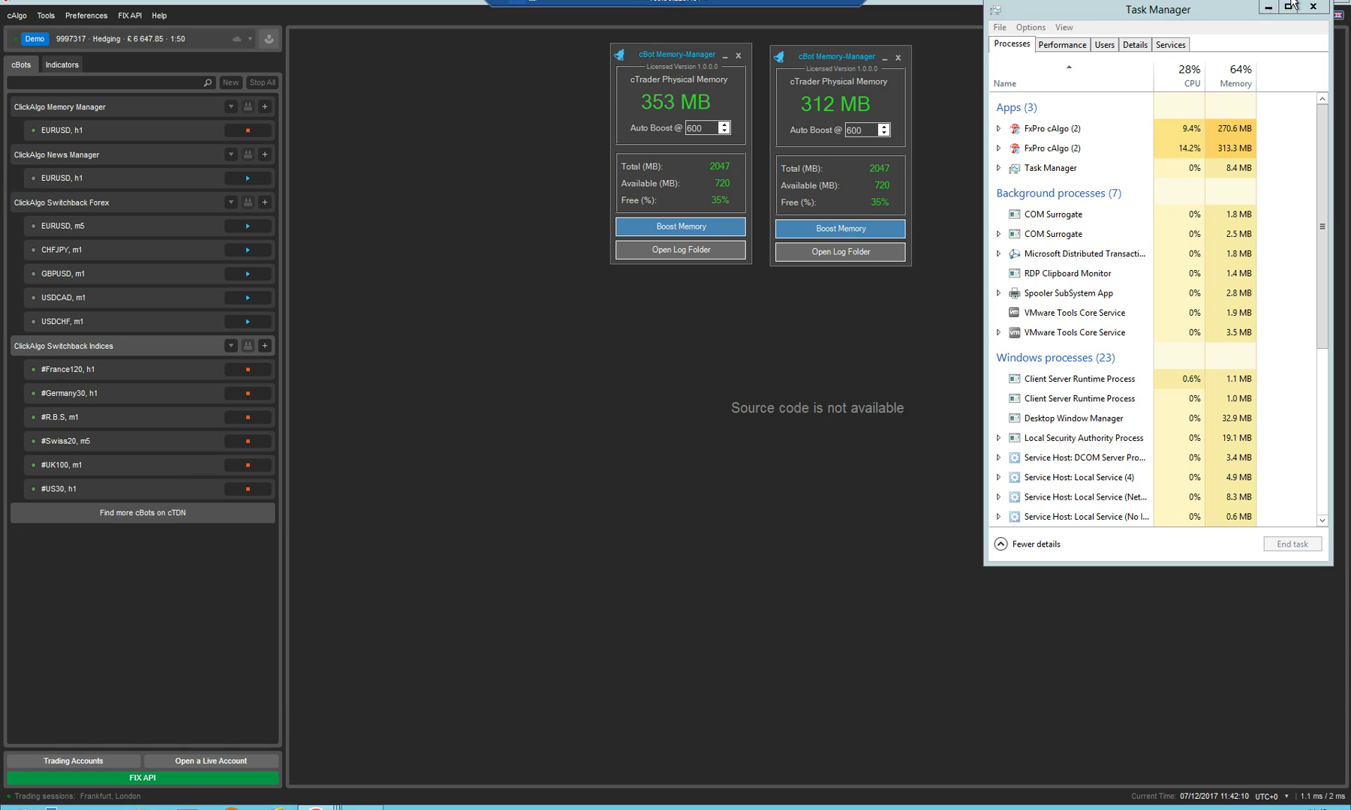
# Minimize cAlgo and drag the two cBot Memory-Manager panels side by side
pyautogui.click(758, 353)
pyautogui.click(1284, 2)
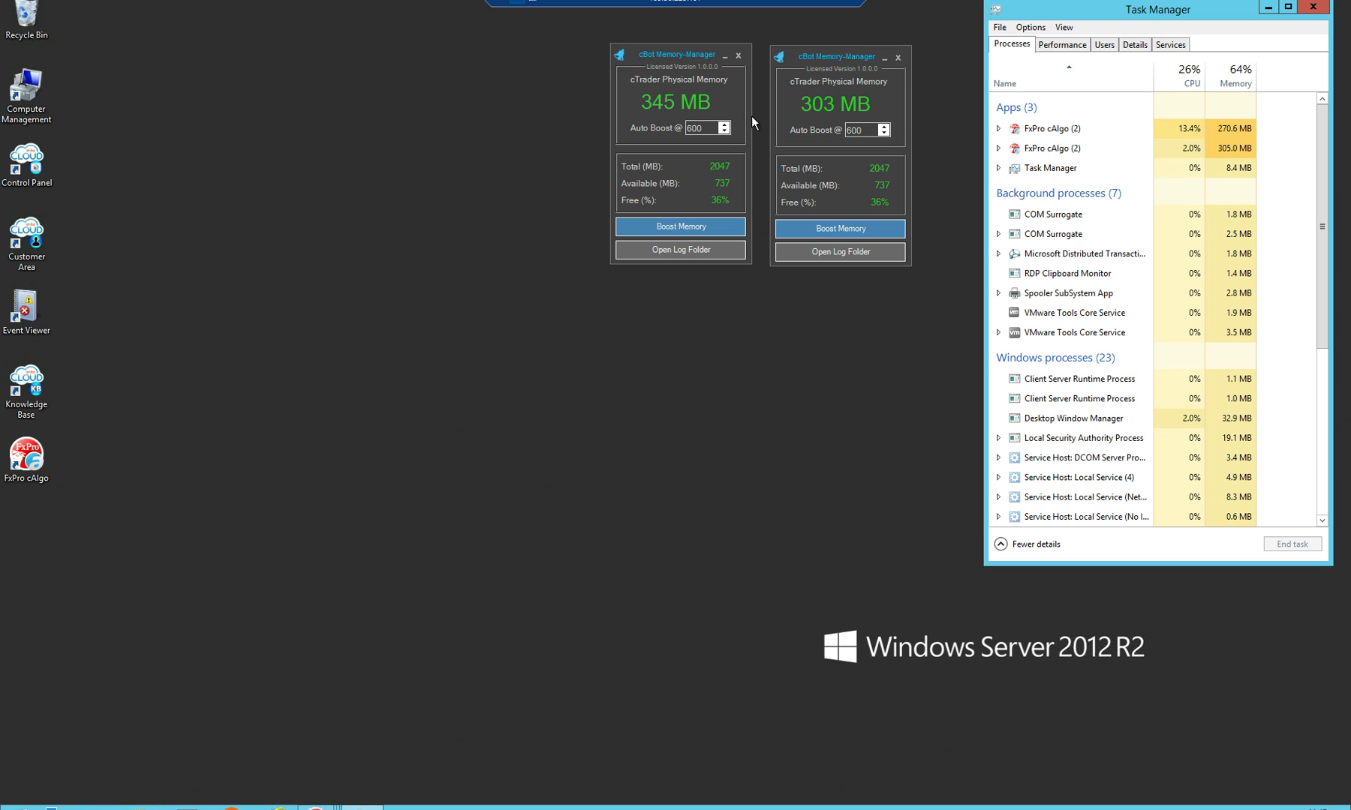
pyautogui.moveTo(824, 52); pyautogui.dragTo(842, 42)
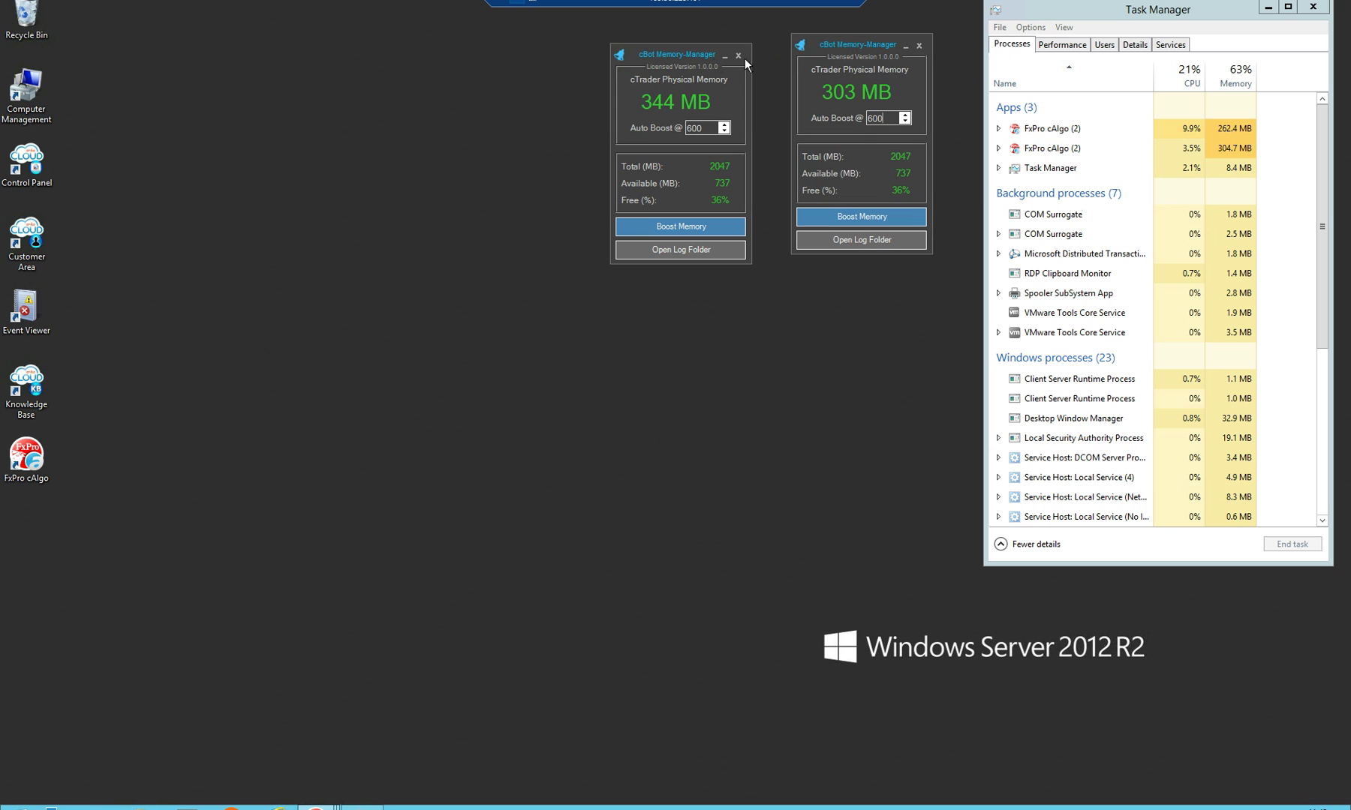
pyautogui.moveTo(688, 56); pyautogui.dragTo(722, 47)
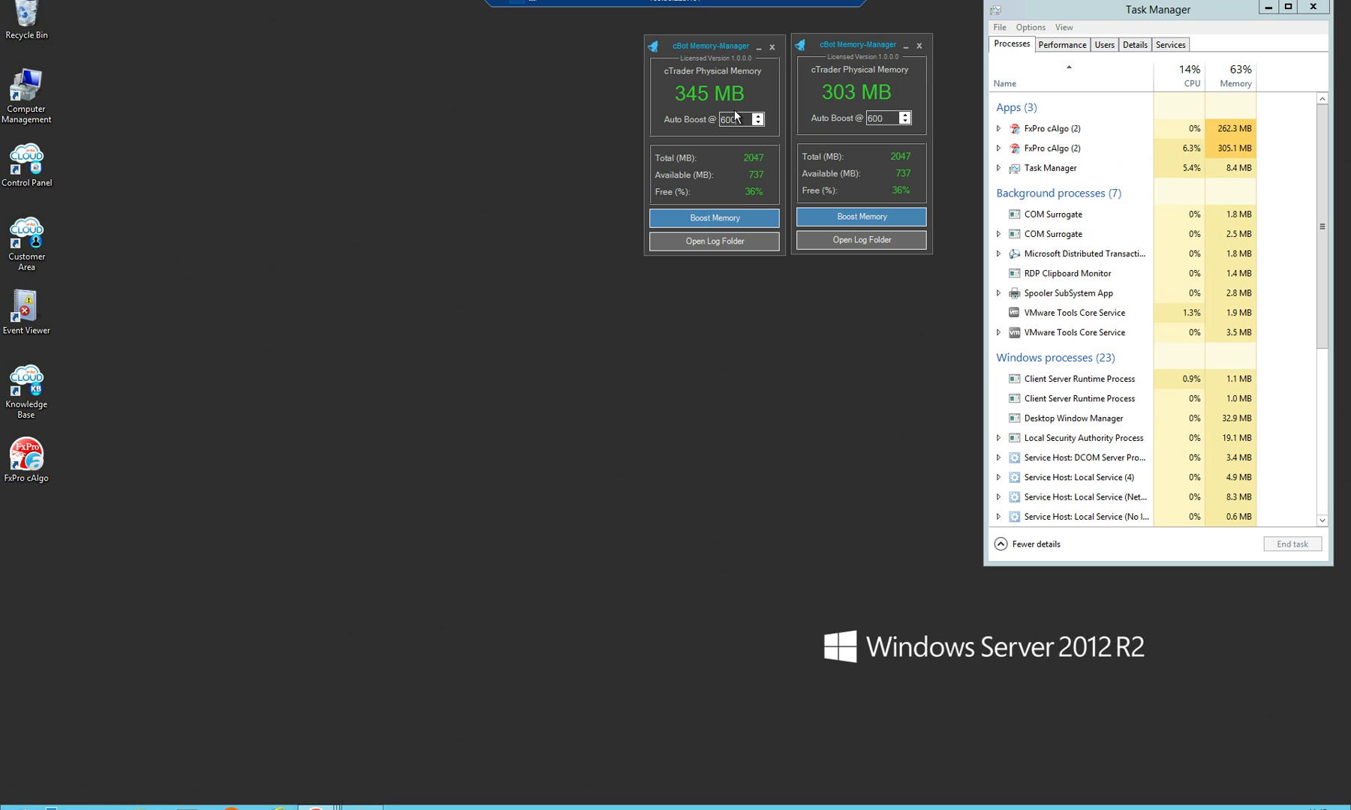
pyautogui.click(697, 217)
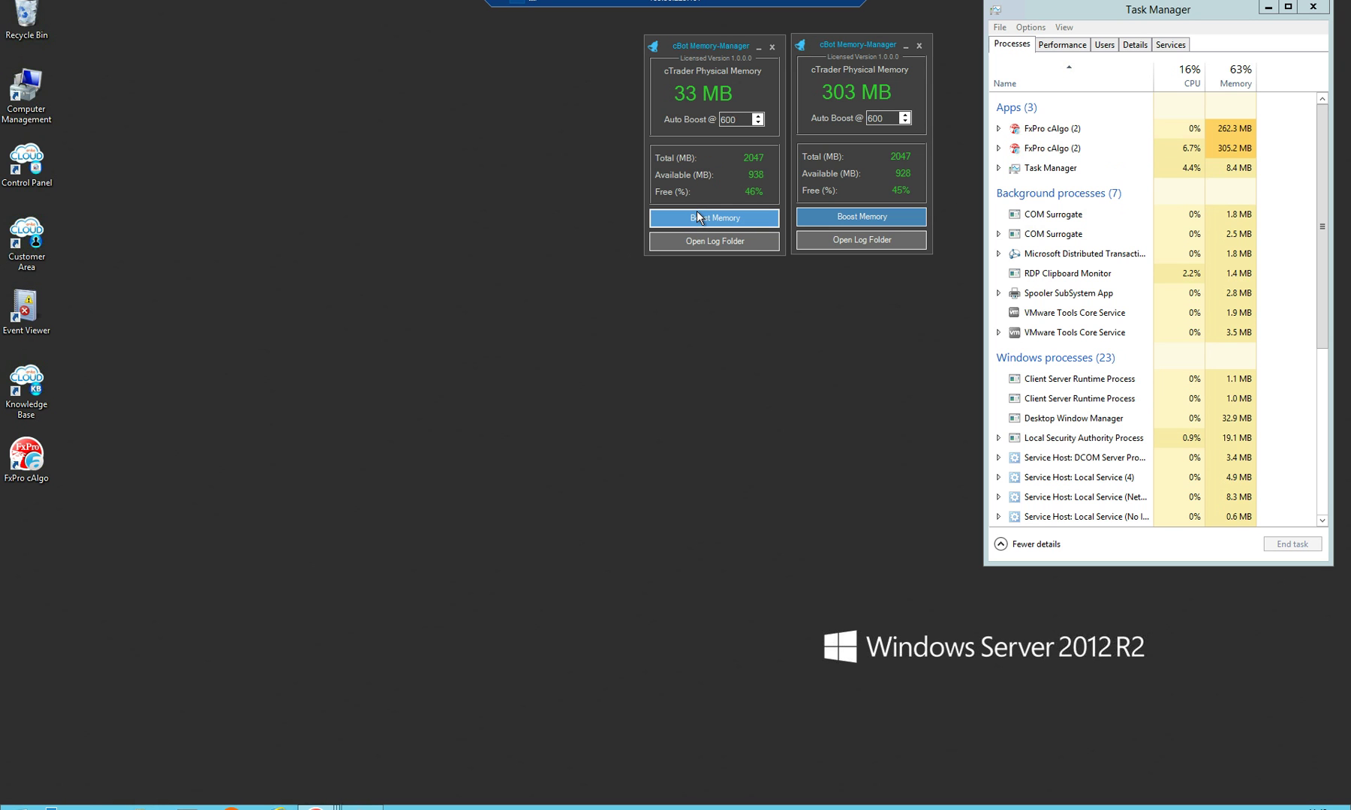